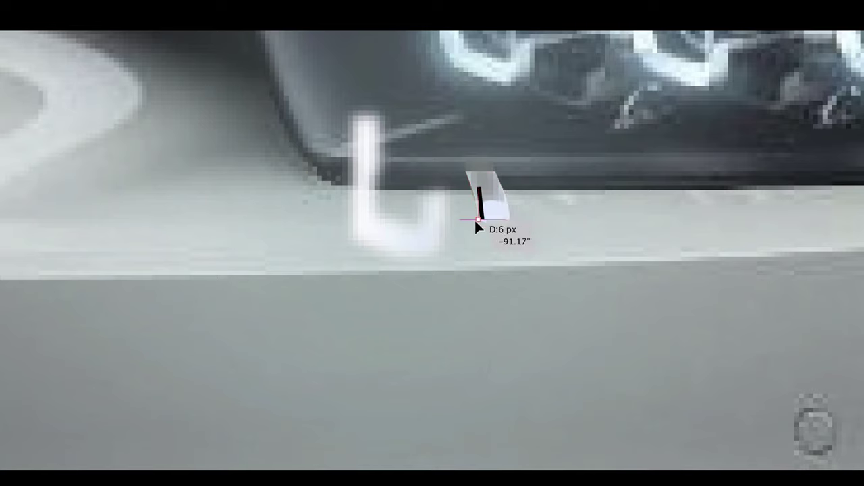
# Feather the small tab, then draw a small dark detail beneath it and Gaussian-blur it
pyautogui.click(479, 219)
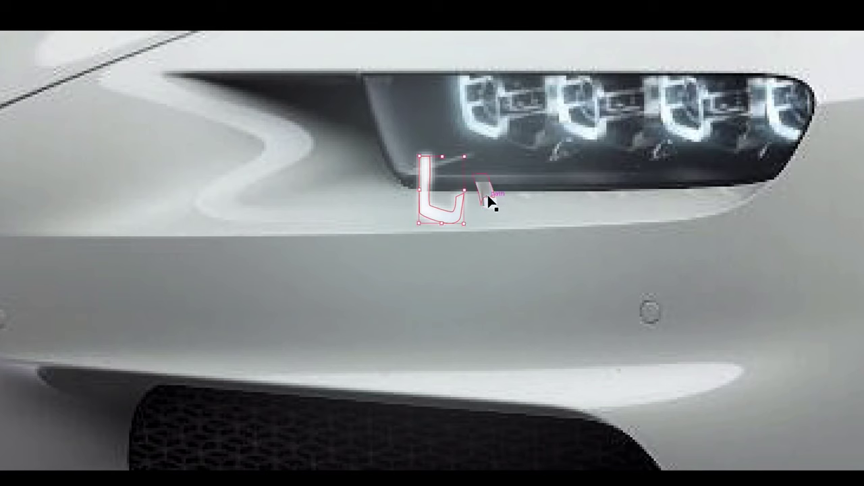
pyautogui.press('Return')
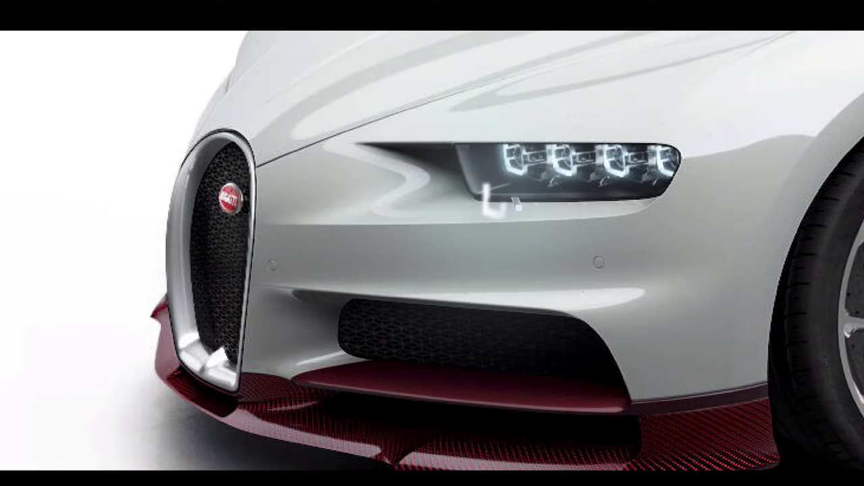
pyautogui.moveTo(516, 219)
pyautogui.mouseDown()
pyautogui.moveTo(534, 227)
pyautogui.moveTo(606, 217)
pyautogui.mouseUp()
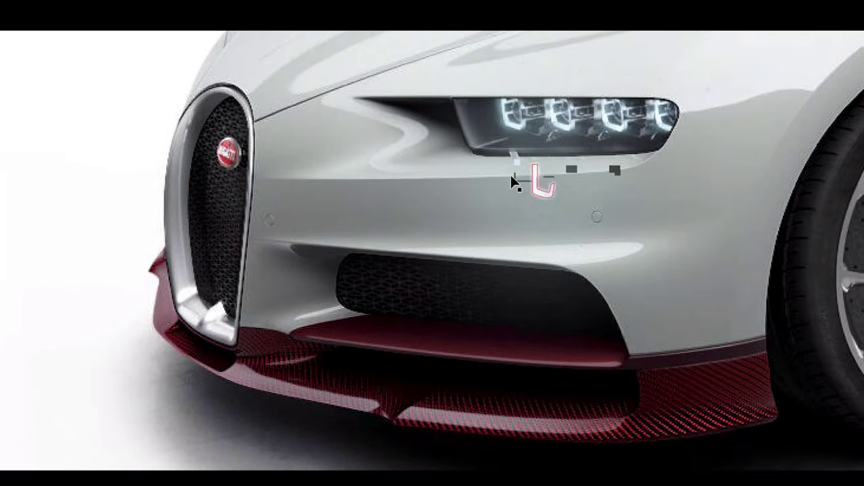
pyautogui.press('Return')
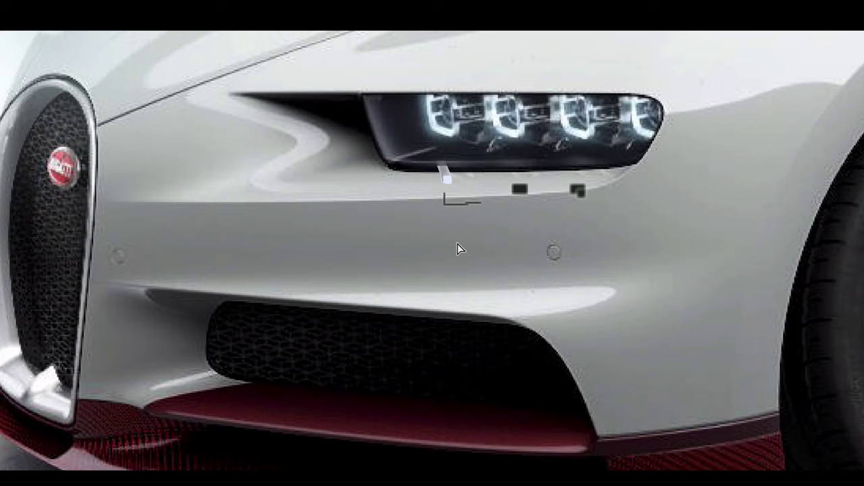
# Move the two dark squares and the red square onto the L mark, blurring them at 0.4 px
pyautogui.moveTo(519, 189); pyautogui.dragTo(461, 195)
pyautogui.moveTo(578, 191)
pyautogui.mouseDown()
pyautogui.moveTo(473, 201)
pyautogui.moveTo(478, 194)
pyautogui.mouseUp()
pyautogui.click(660, 214)
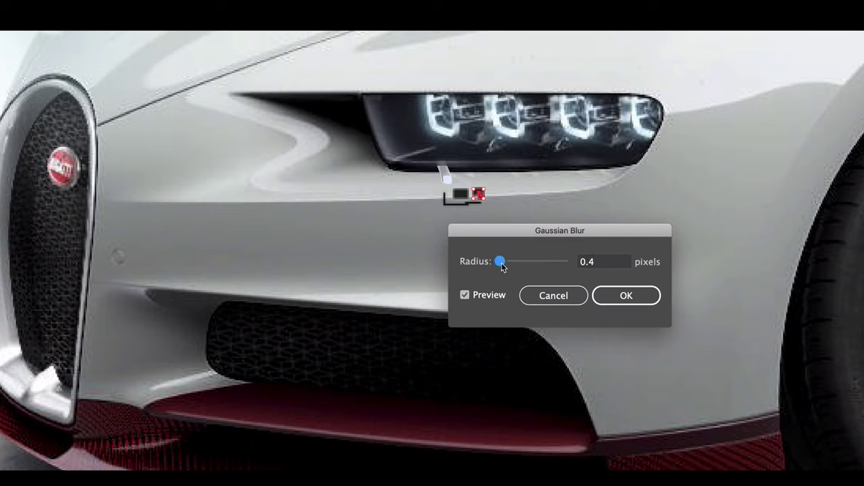
pyautogui.press('Return')
pyautogui.moveTo(478, 194); pyautogui.dragTo(465, 200)
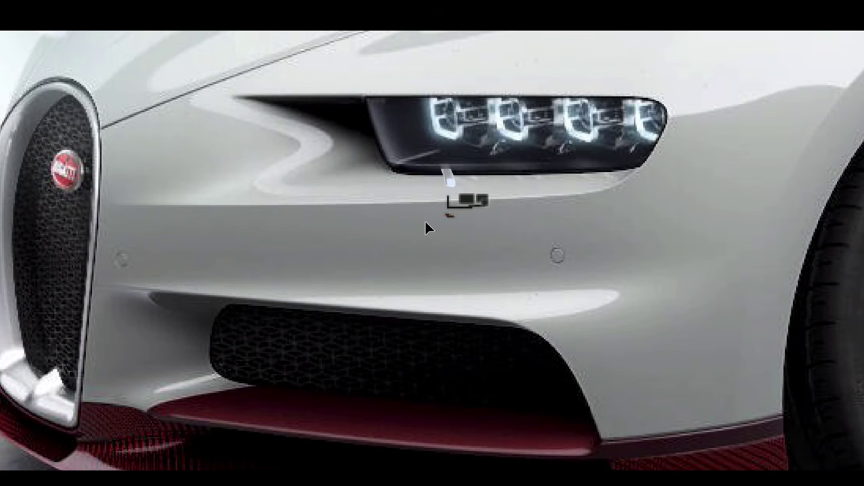
pyautogui.click(464, 295)
pyautogui.press('Return')
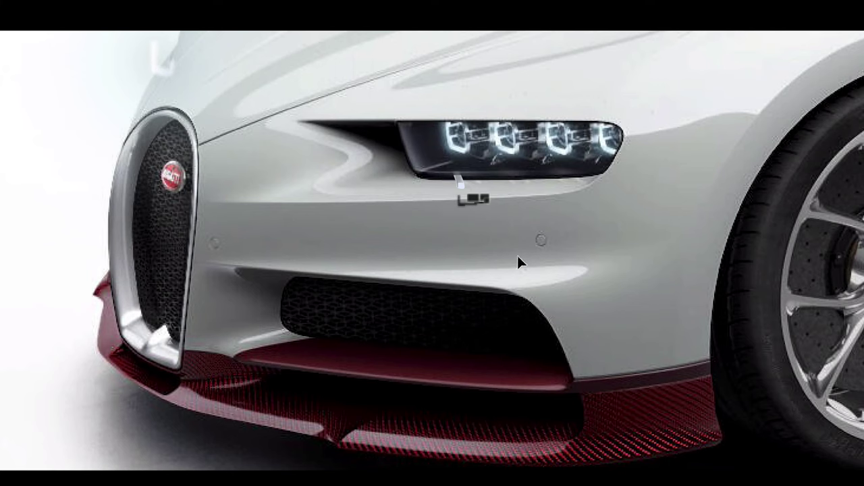
# Confirm the Gaussian Blur on the red mark just below the L-shaped cluster
pyautogui.click(627, 295)
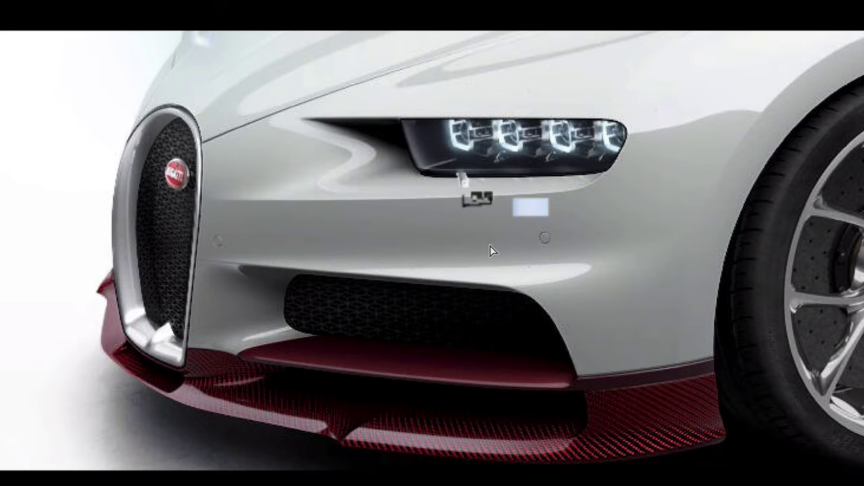
# Drag the L-shaped dark detail cluster onto the pale blue rectangle below the headlight
pyautogui.moveTo(470, 202); pyautogui.dragTo(464, 200)
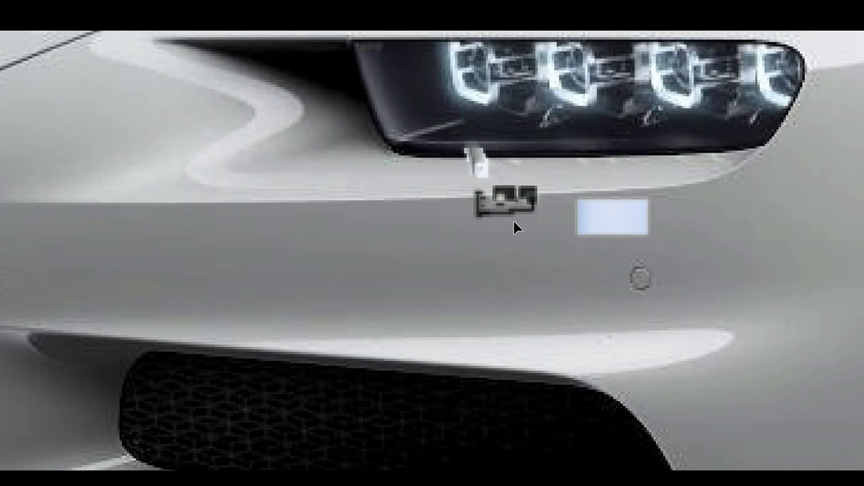
pyautogui.moveTo(513, 228); pyautogui.dragTo(633, 187)
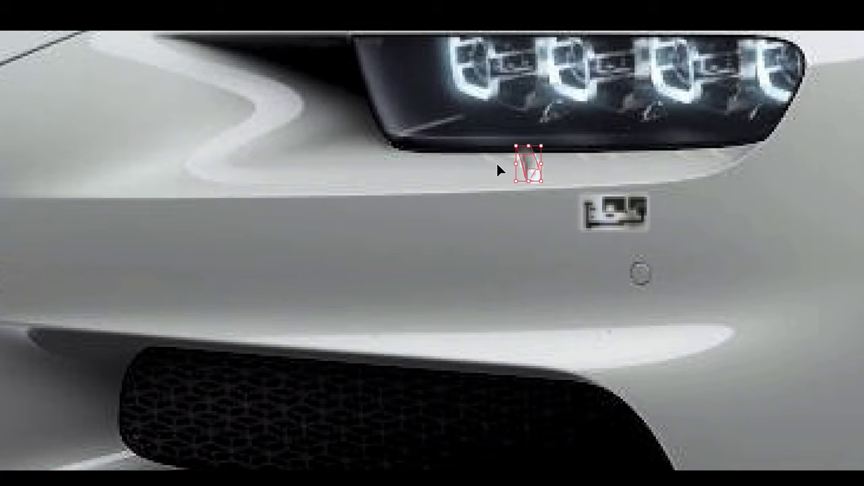
# Give the white L strip a Screen outer glow (75% opacity, 41 px blur) and nudge it into alignment
pyautogui.moveTo(498, 170); pyautogui.dragTo(563, 239)
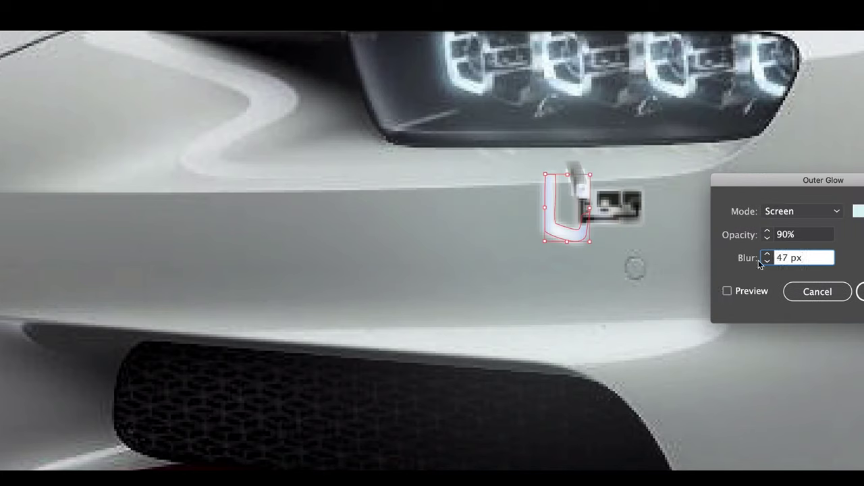
pyautogui.click(768, 262)
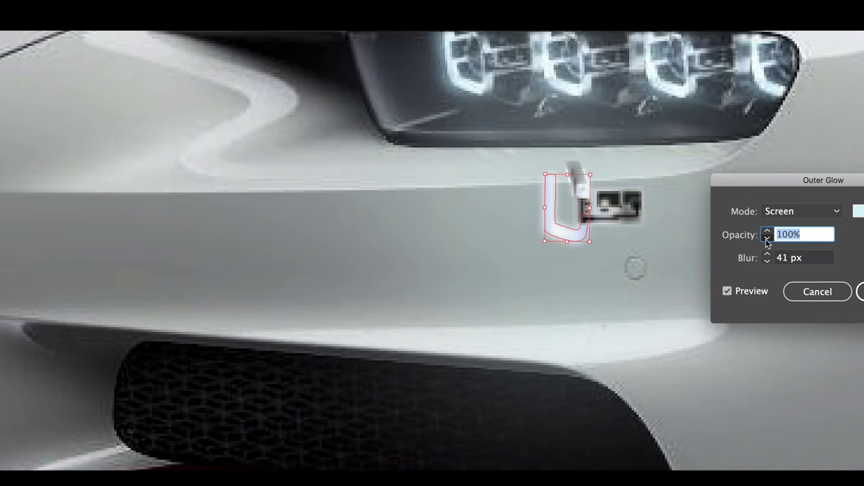
pyautogui.write('75')
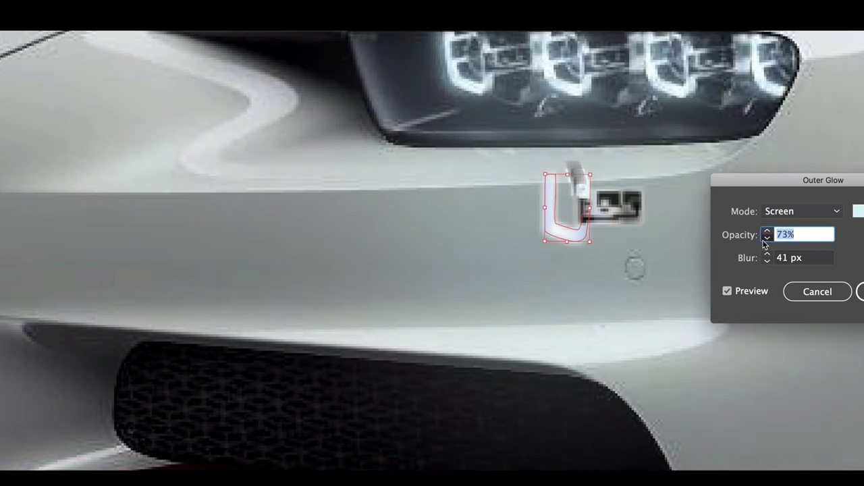
pyautogui.press('Return')
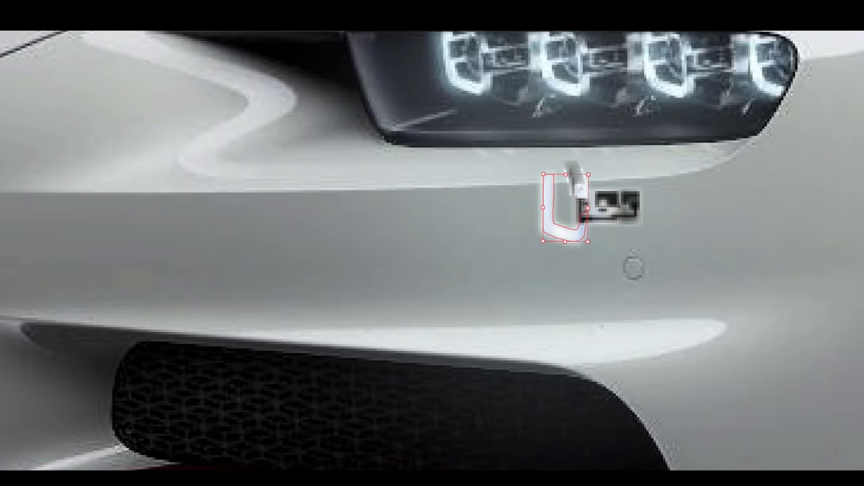
pyautogui.moveTo(566, 231); pyautogui.dragTo(560, 230)
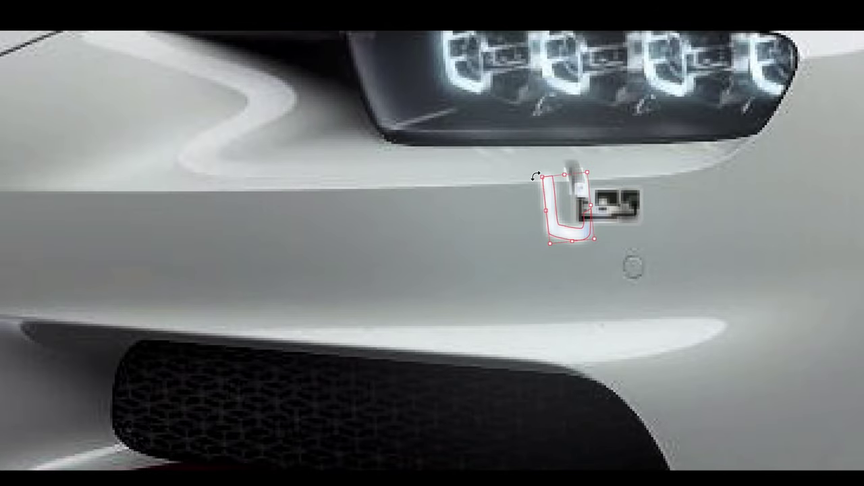
pyautogui.hotkey('ctrl', 'a')
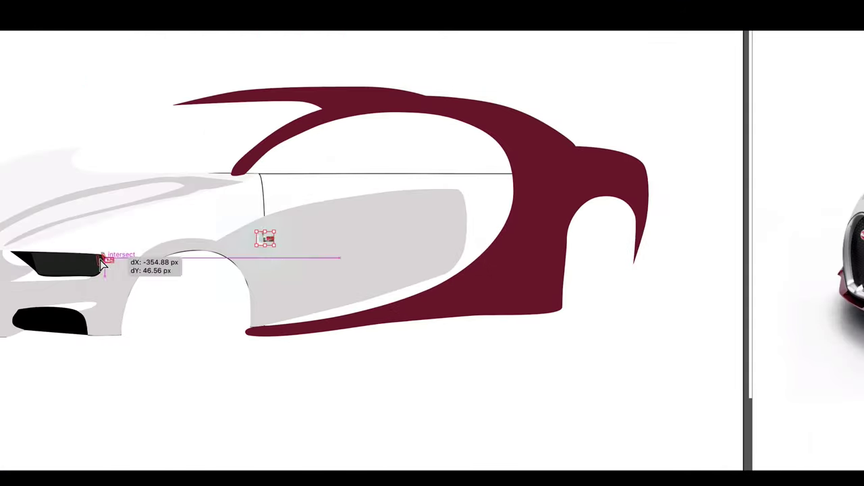
# Place the light unit in the car's headlight and duplicate it into four units across
pyautogui.moveTo(103, 264)
pyautogui.mouseDown()
pyautogui.moveTo(44, 265)
pyautogui.moveTo(80, 266)
pyautogui.mouseUp()
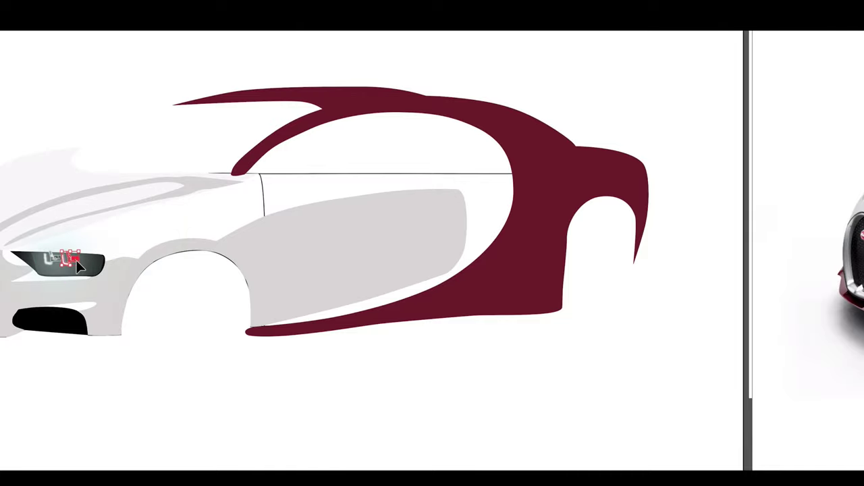
pyautogui.moveTo(37, 131)
pyautogui.mouseDown()
pyautogui.moveTo(68, 263)
pyautogui.moveTo(121, 258)
pyautogui.mouseUp()
pyautogui.click(176, 278)
pyautogui.hscroll(-3, 176, 278)
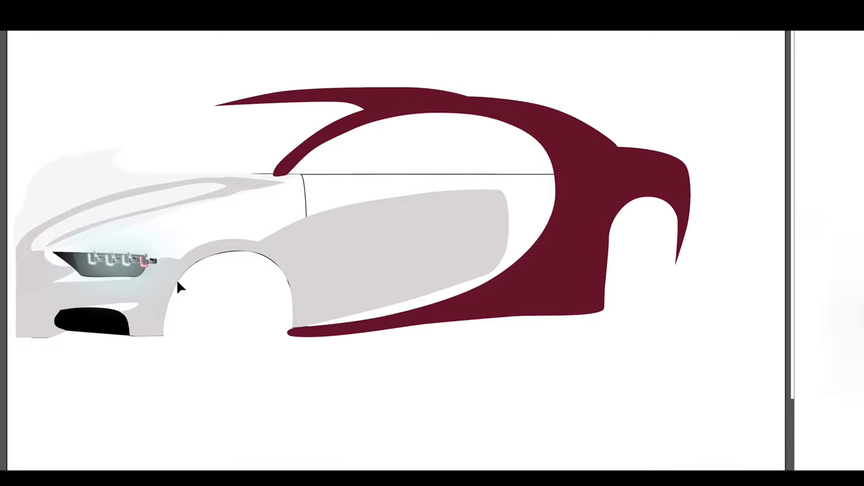